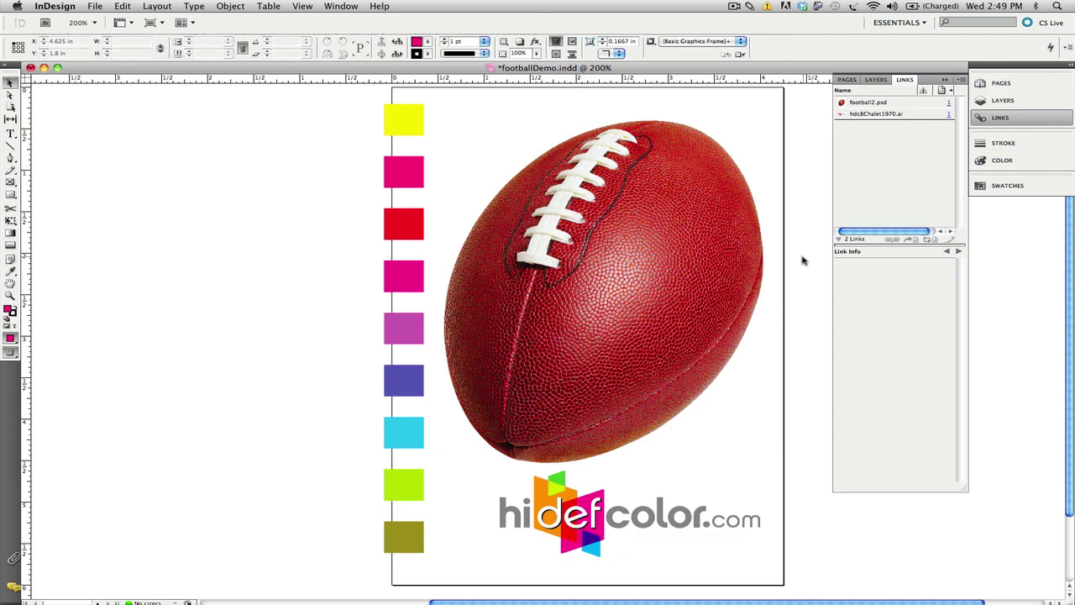
Step: Read Link Info for the football photo (RGB, Adobe RGB 1998) and the hidefcolor logo hdc8Chalet1970.ai
{"action": "left_click", "coordinate": [603, 291]}
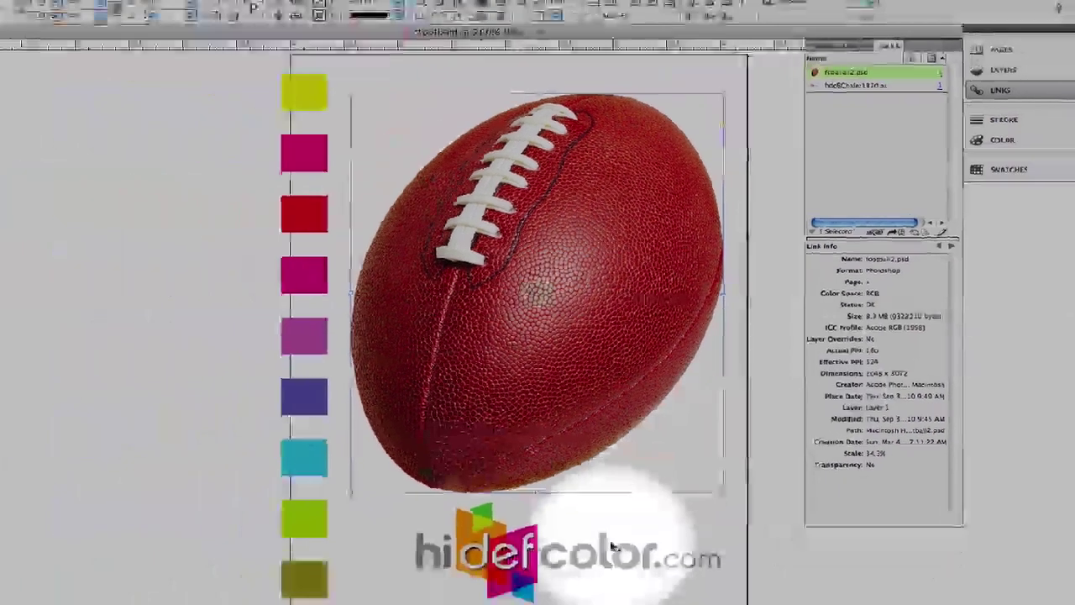
{"action": "left_click", "coordinate": [638, 513]}
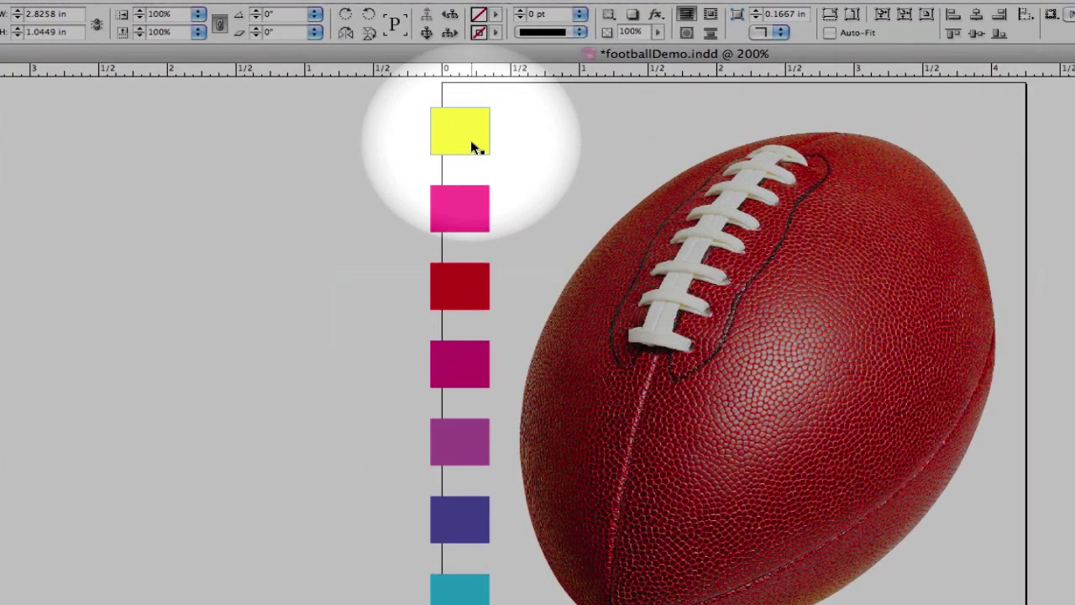
Step: Identify the swatch squares' Pantone spot colours, such as PANTONE 213 C and 252 C, in the Color panel
{"action": "left_click", "coordinate": [420, 127]}
{"action": "left_click", "coordinate": [475, 199]}
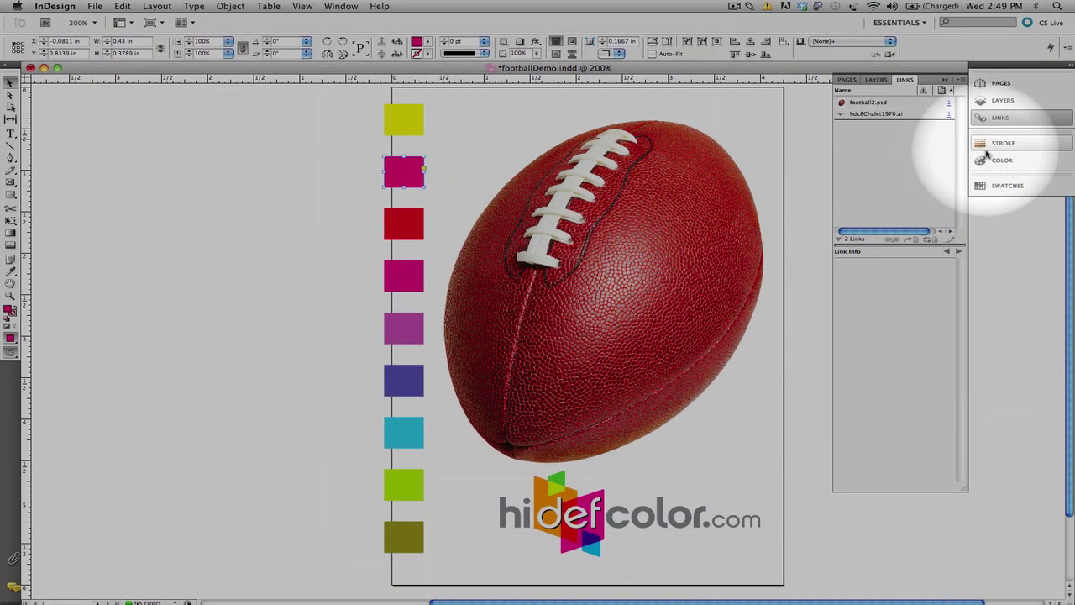
{"action": "left_click", "coordinate": [999, 160]}
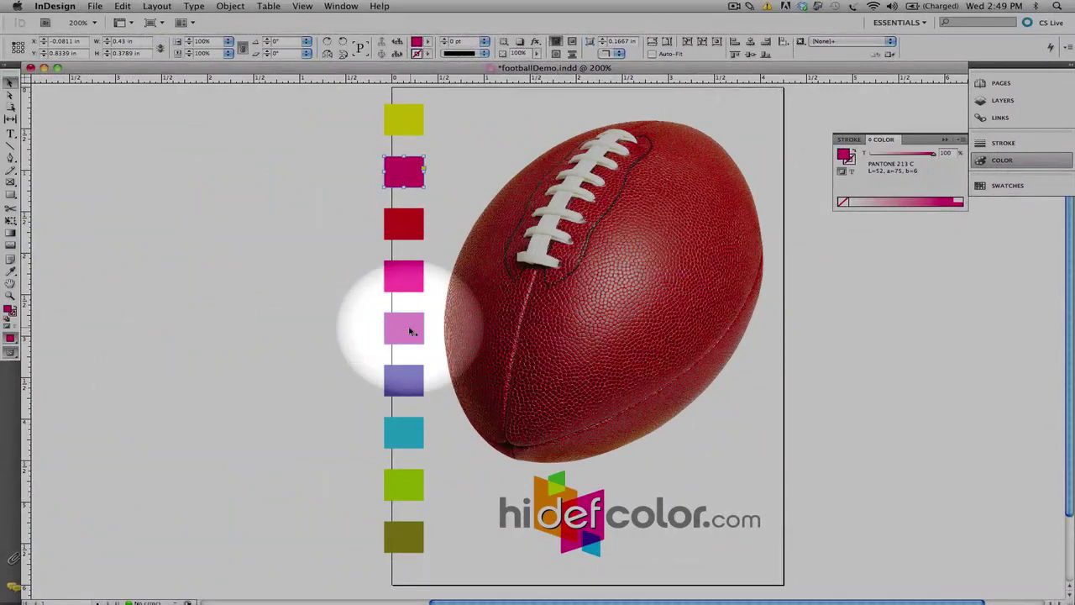
{"action": "left_click", "coordinate": [410, 329]}
{"action": "left_click", "coordinate": [338, 311]}
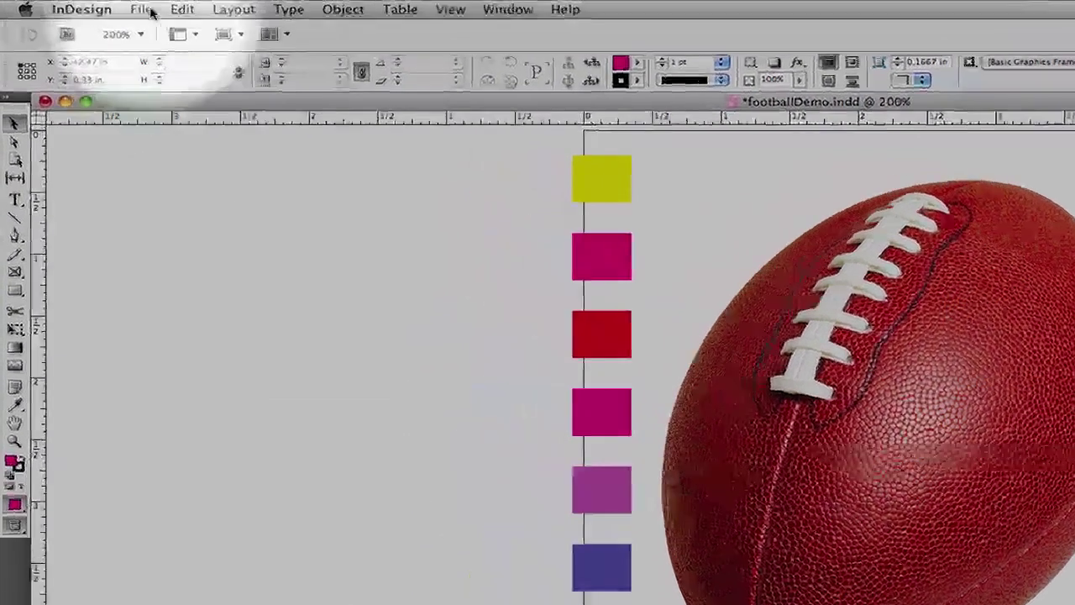
Step: Export with the [PDF/X-4:2008] preset to footballPcard1.pdf on the Desktop, replacing the existing file
{"action": "left_click", "coordinate": [145, 11]}
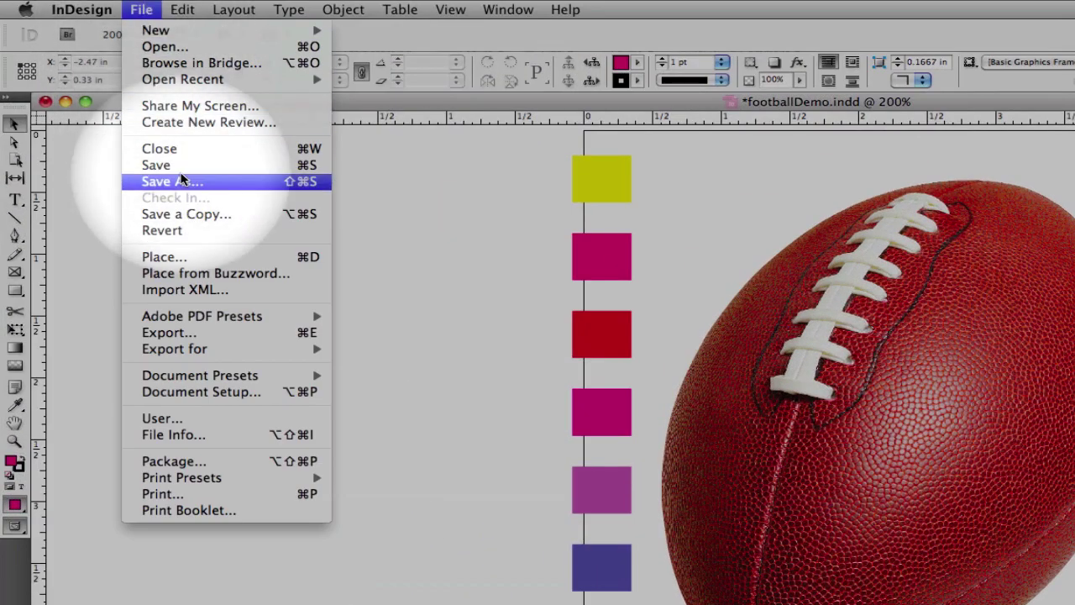
{"action": "mouse_move", "coordinate": [233, 320]}
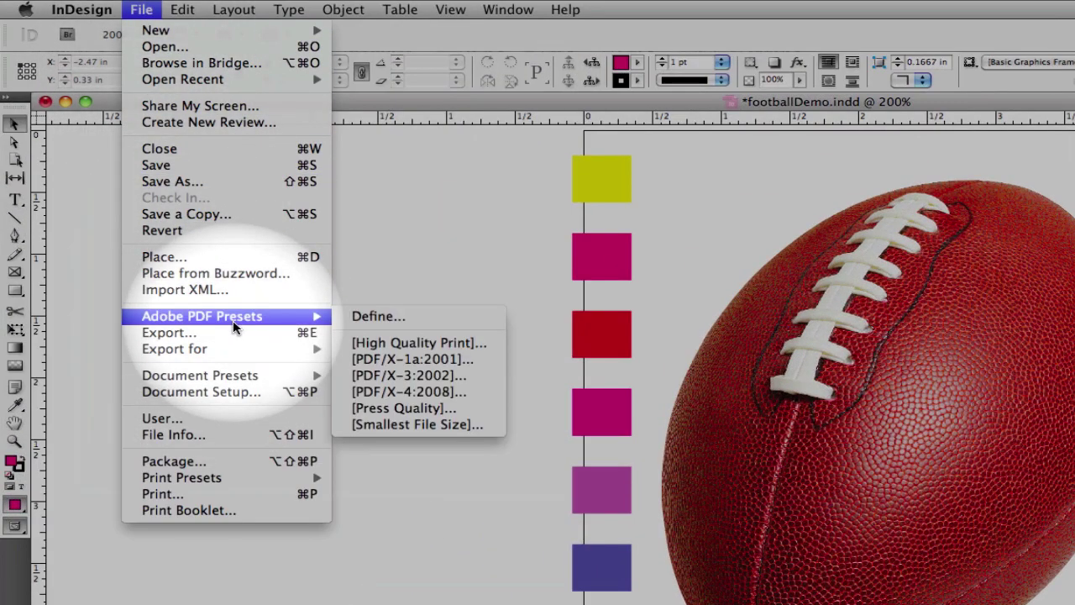
{"action": "left_click", "coordinate": [429, 391]}
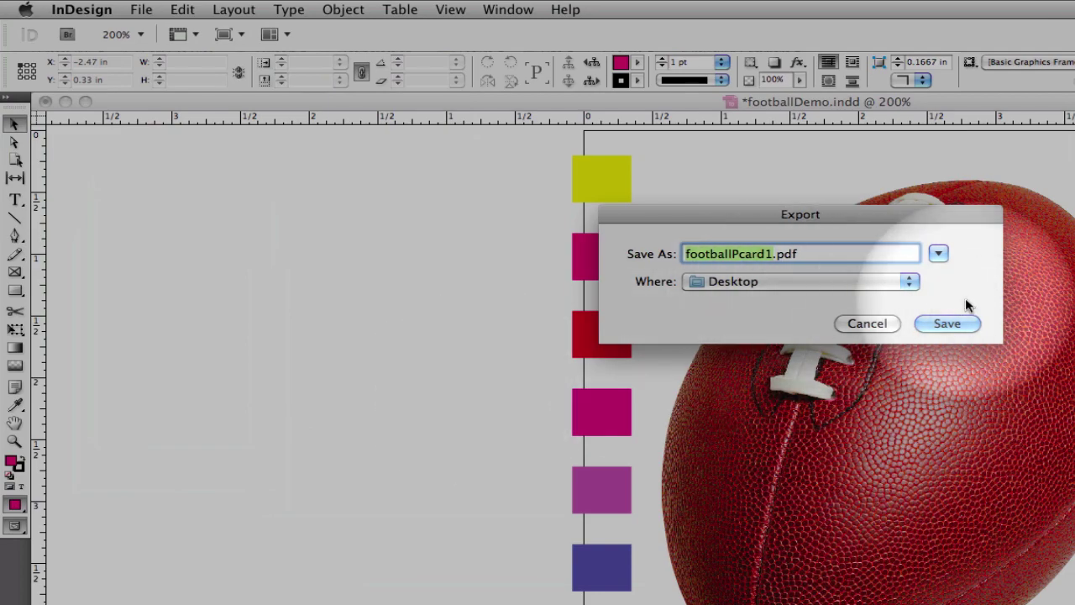
{"action": "left_click", "coordinate": [941, 323]}
{"action": "left_click", "coordinate": [937, 323]}
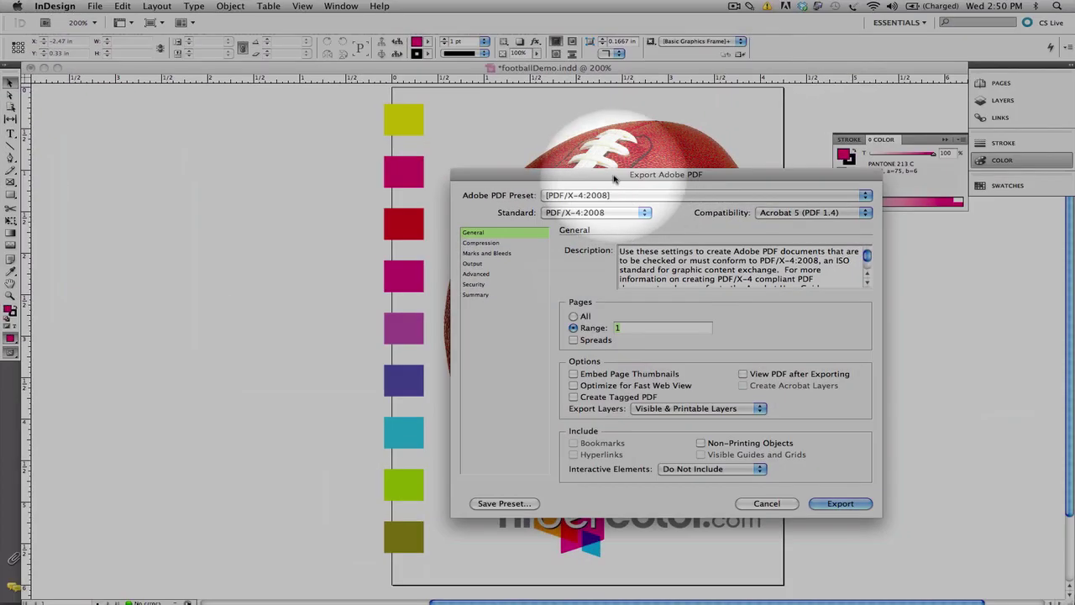
Step: Keep the PDF/X-4:2008 preset and set compatibility to Acrobat 8/9 (PDF 1.7)
{"action": "left_click_drag", "start_coordinate": [612, 176], "coordinate": [304, 158]}
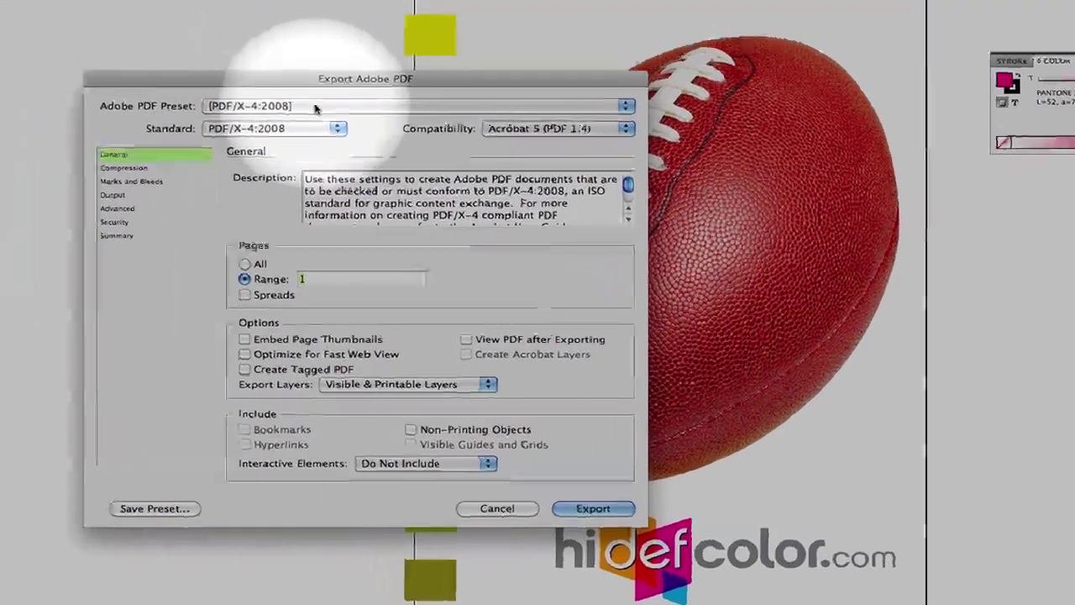
{"action": "left_click", "coordinate": [316, 106]}
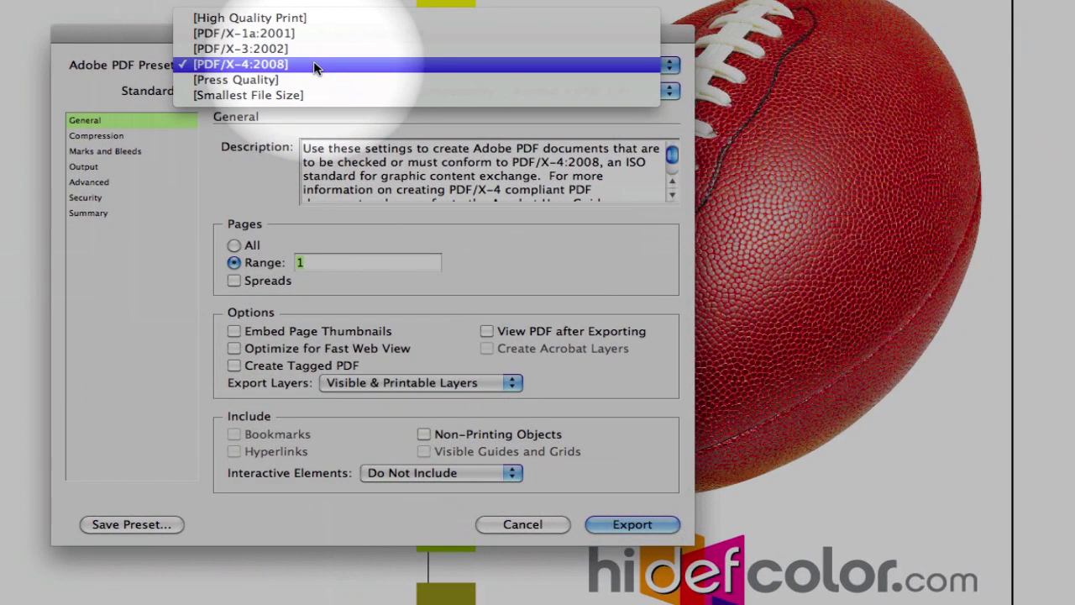
{"action": "left_click", "coordinate": [313, 67]}
{"action": "left_click", "coordinate": [557, 91]}
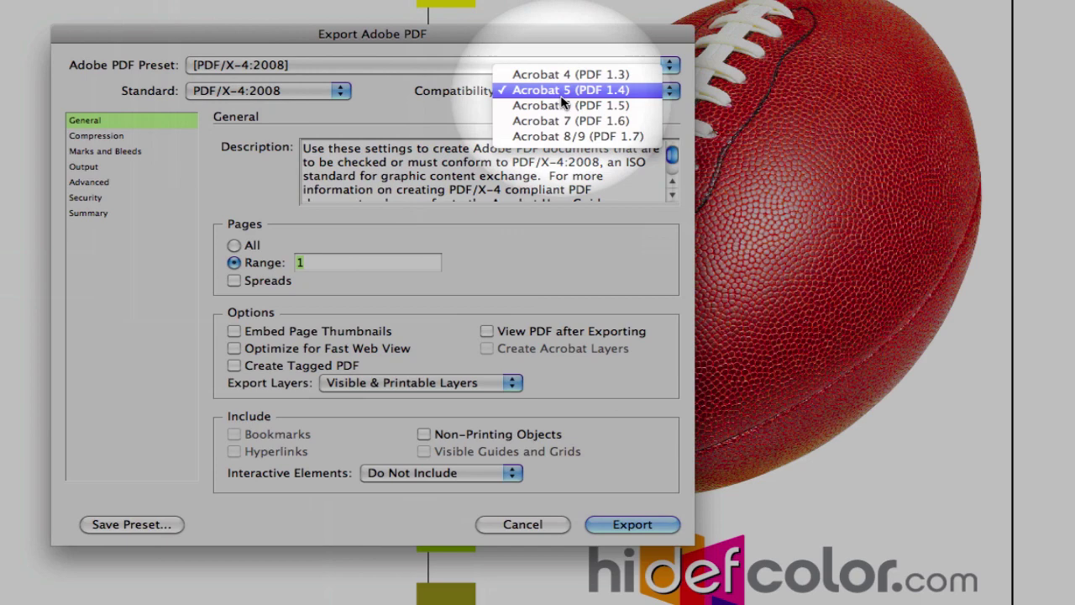
{"action": "left_click", "coordinate": [603, 137]}
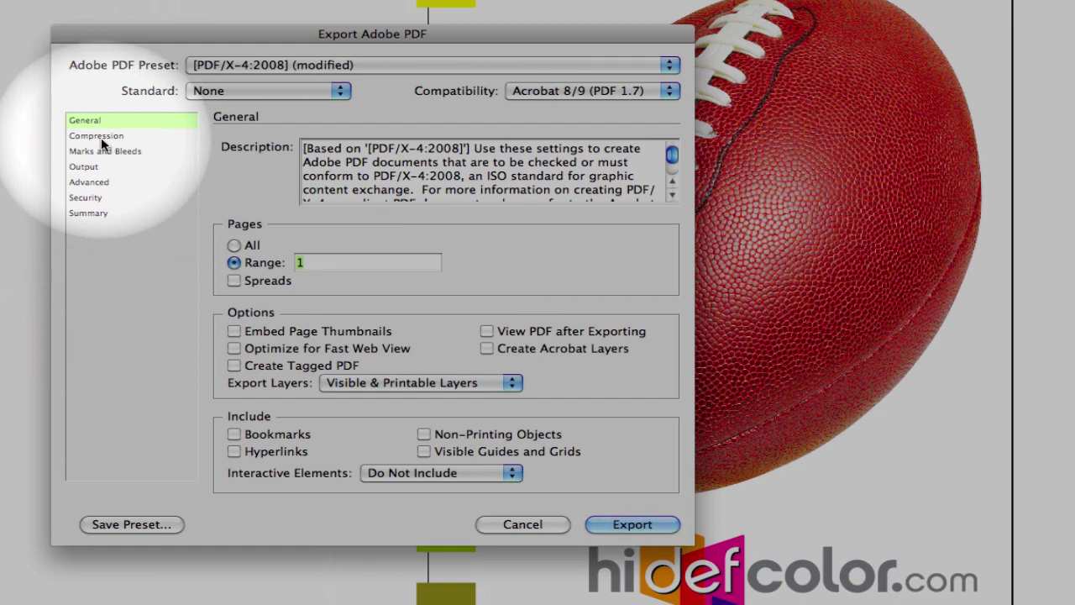
Step: Review Compression, then enable crop marks and a 0.125 in bleed on all sides
{"action": "left_click", "coordinate": [101, 137]}
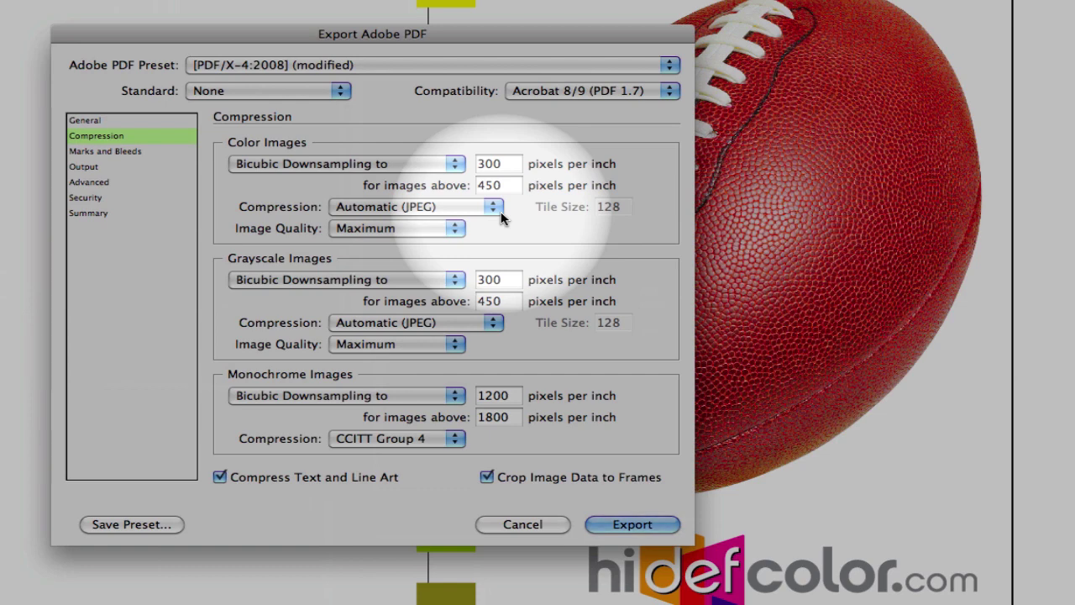
{"action": "left_click", "coordinate": [108, 151]}
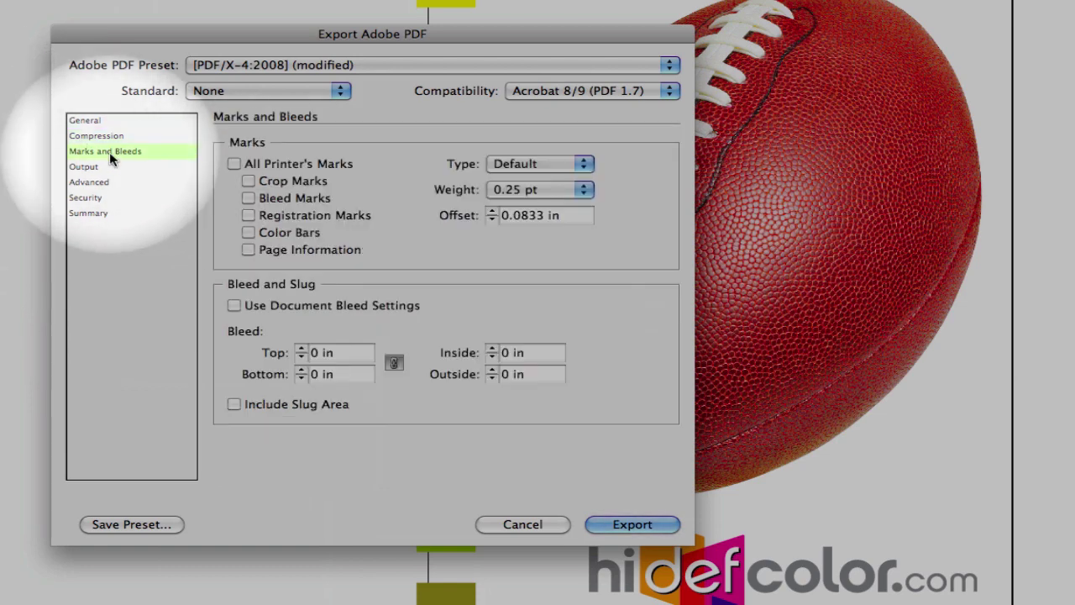
{"action": "left_click", "coordinate": [248, 180]}
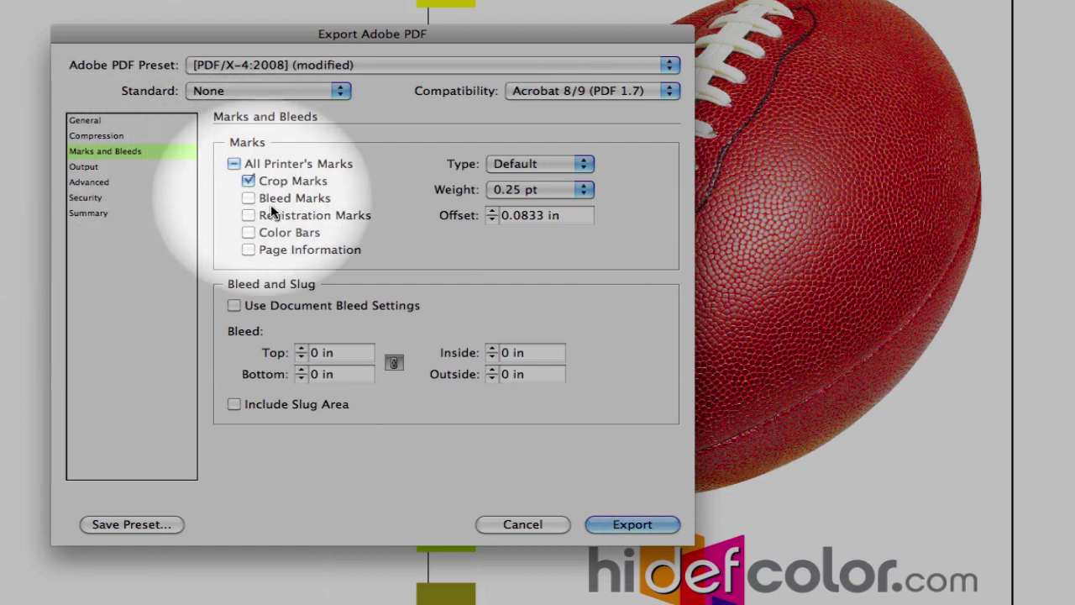
{"action": "left_click", "coordinate": [301, 349]}
{"action": "left_click", "coordinate": [300, 349]}
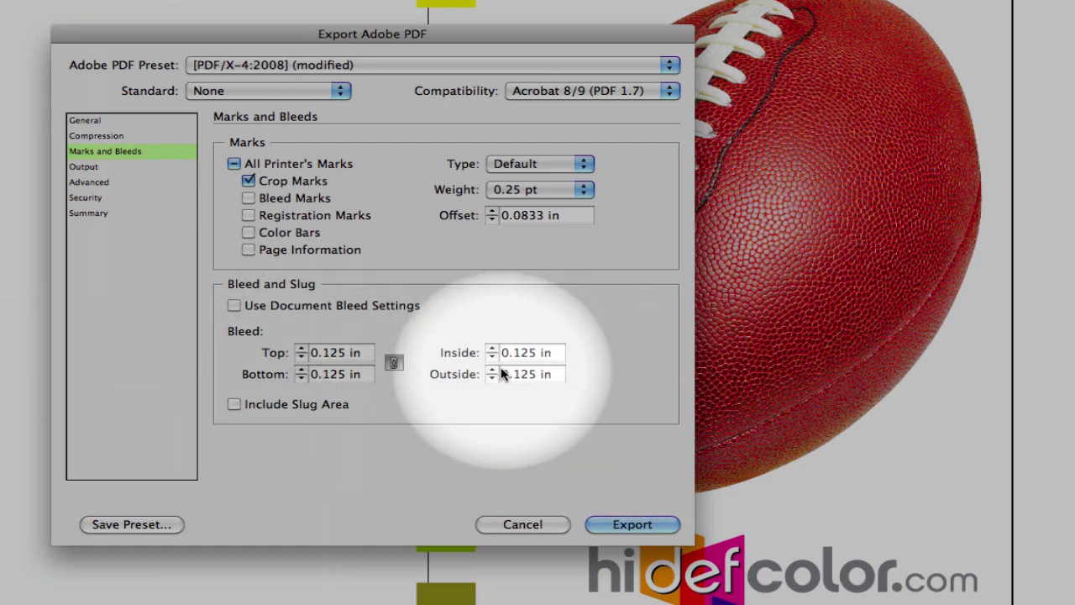
Step: In Output, Convert to Destination (Preserve Numbers) using Coated GRACoL 2006, including the destination profile
{"action": "left_click", "coordinate": [86, 166]}
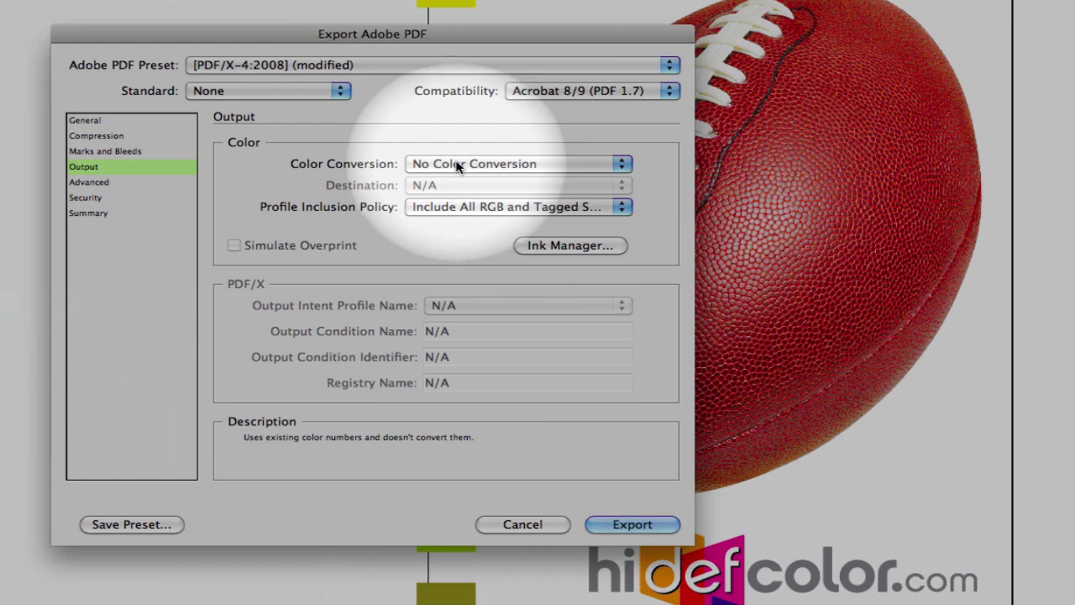
{"action": "left_click", "coordinate": [547, 166]}
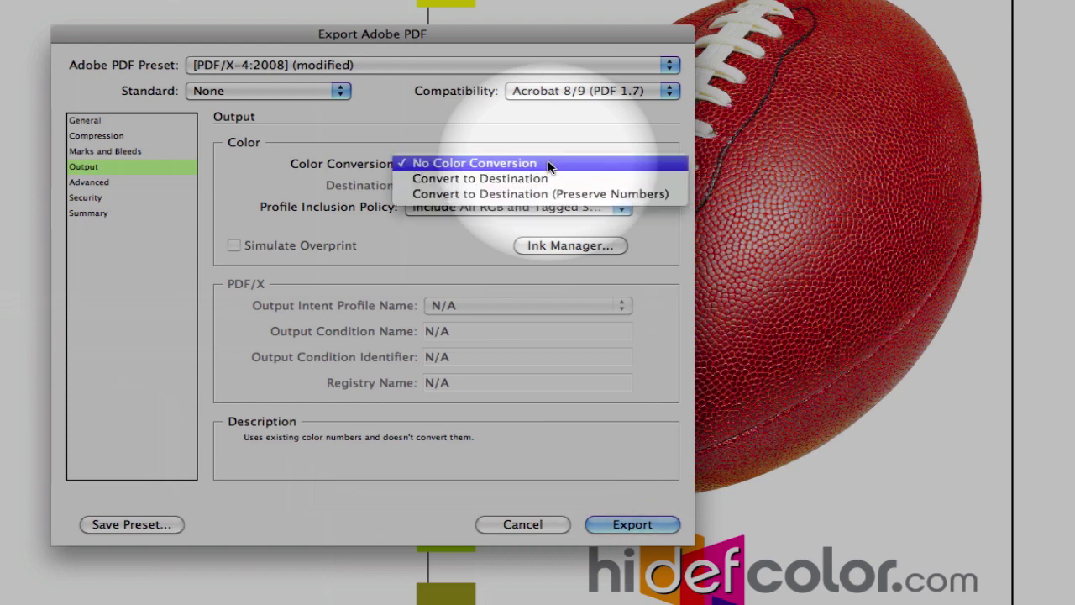
{"action": "left_click", "coordinate": [618, 194]}
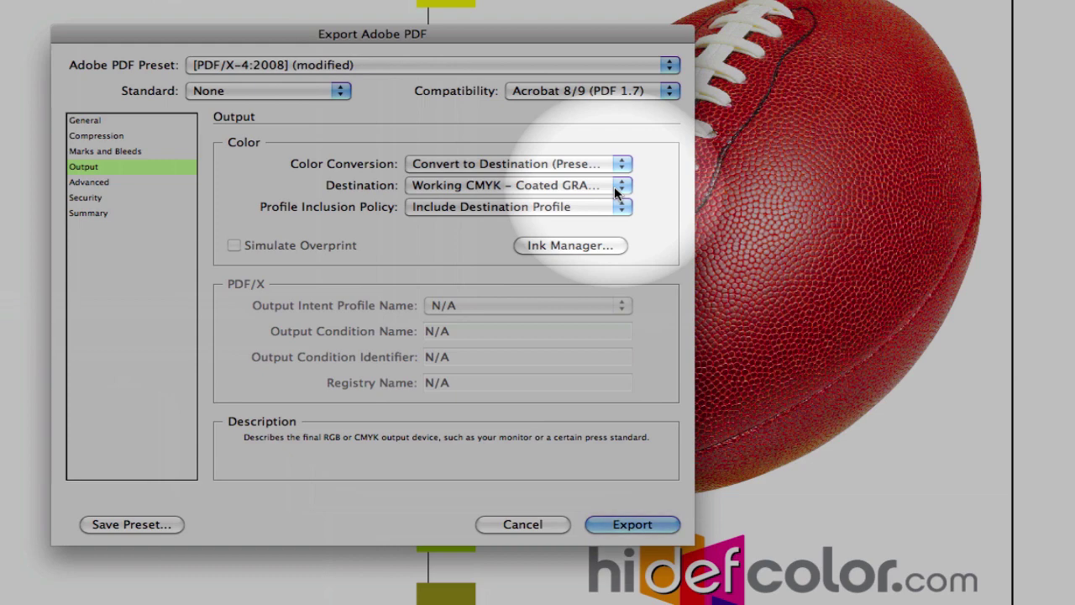
{"action": "left_click", "coordinate": [614, 185]}
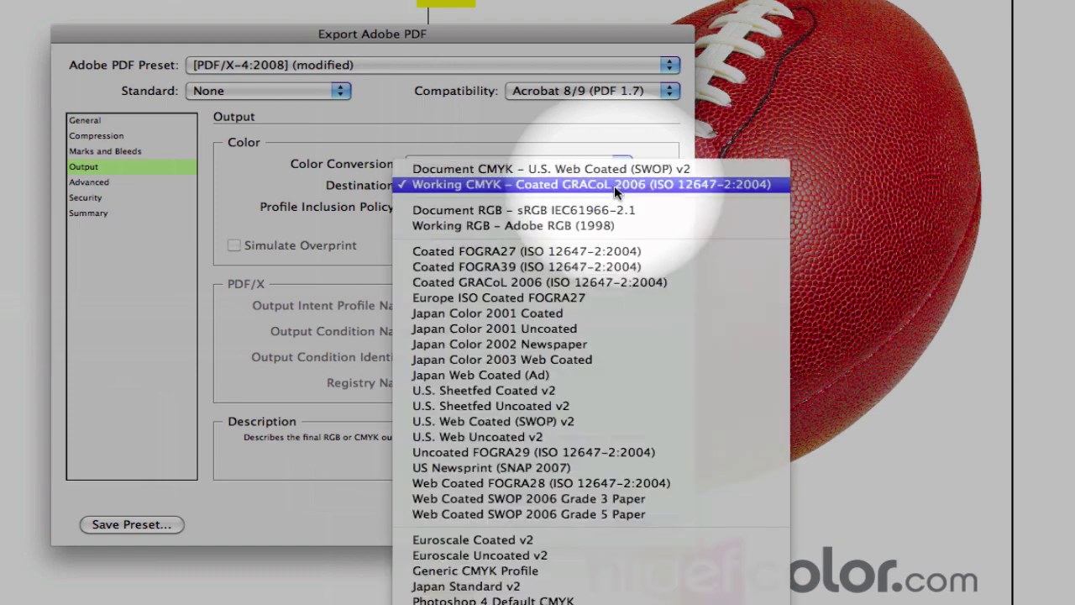
{"action": "left_click", "coordinate": [559, 283]}
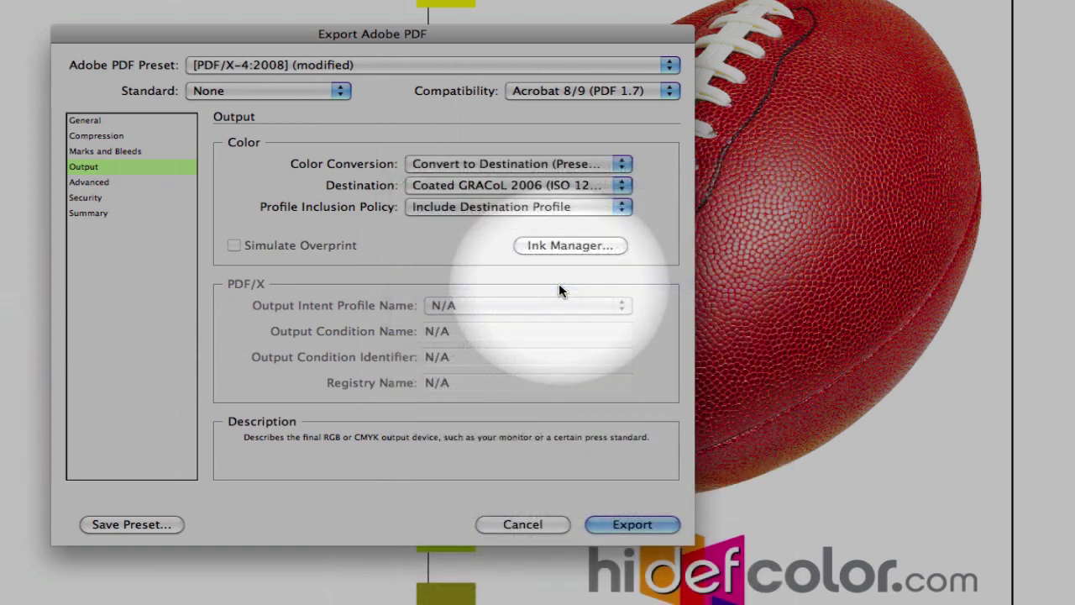
{"action": "left_click", "coordinate": [508, 205]}
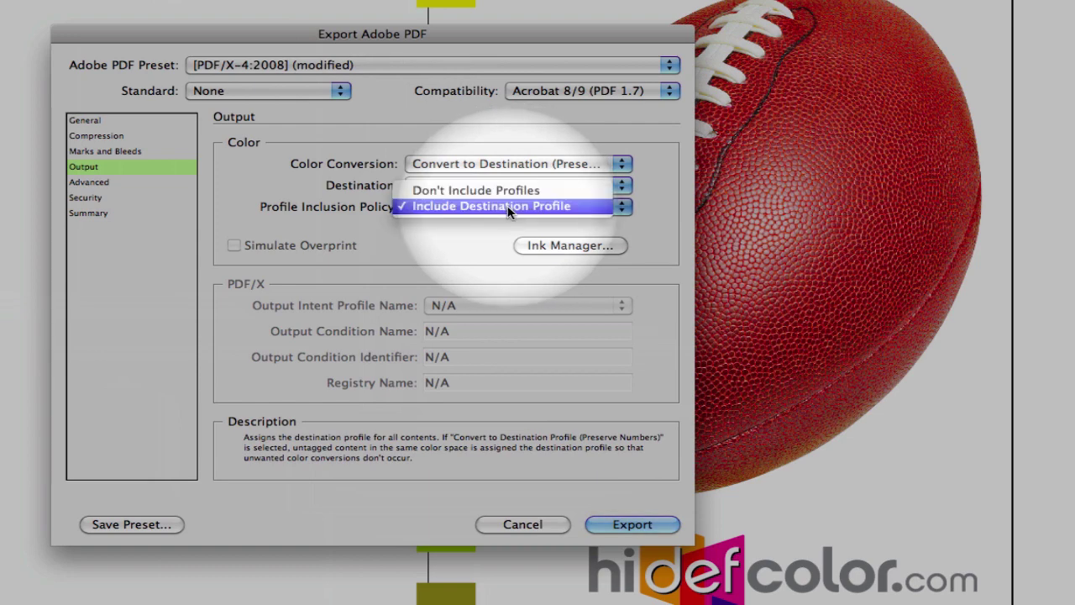
{"action": "left_click", "coordinate": [508, 207]}
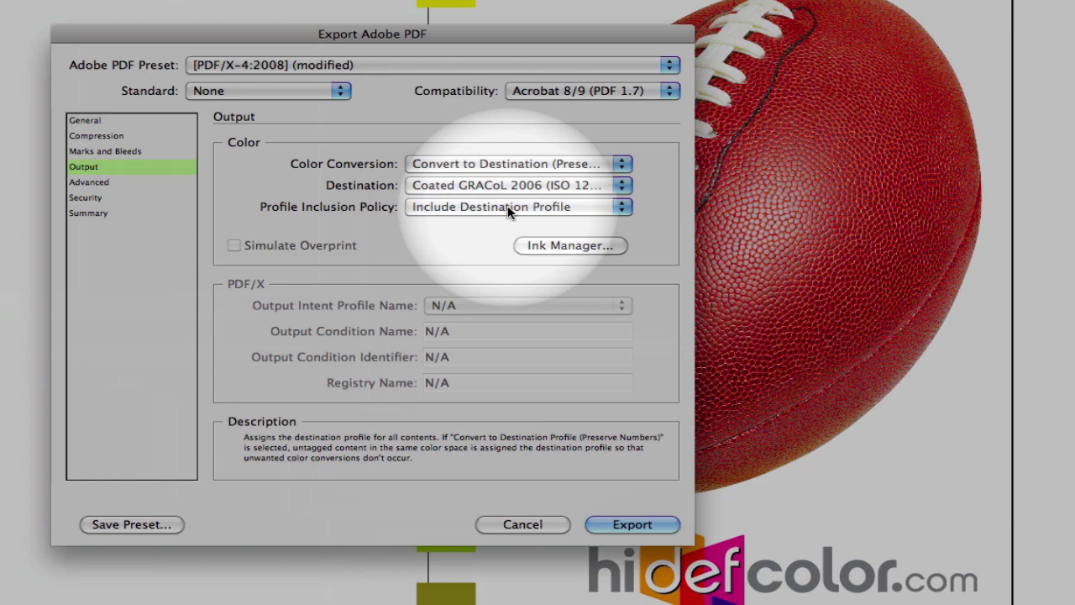
{"action": "left_click", "coordinate": [508, 208]}
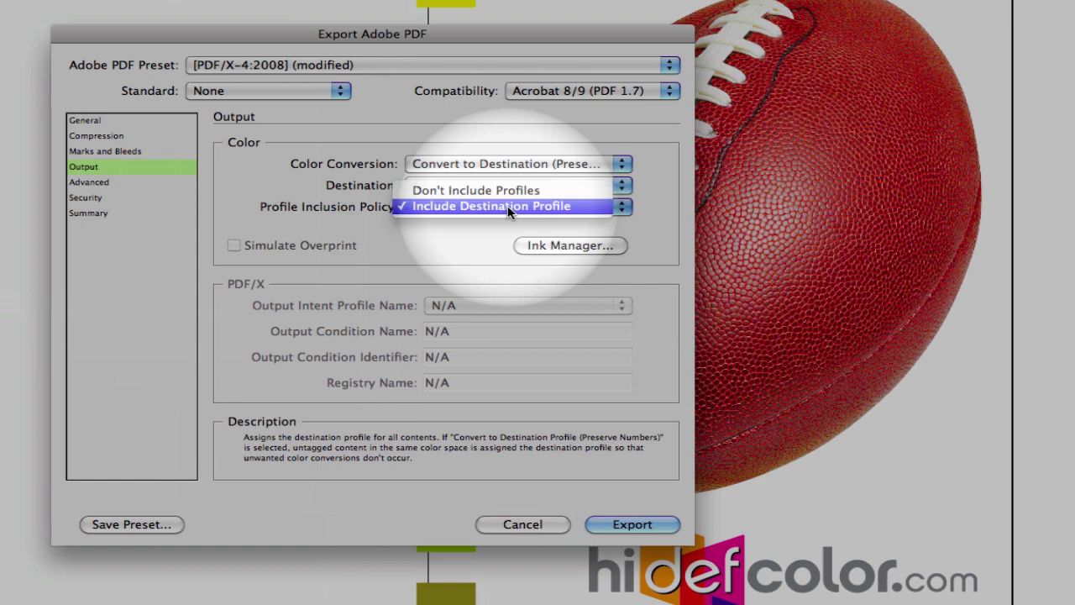
{"action": "left_click", "coordinate": [508, 207]}
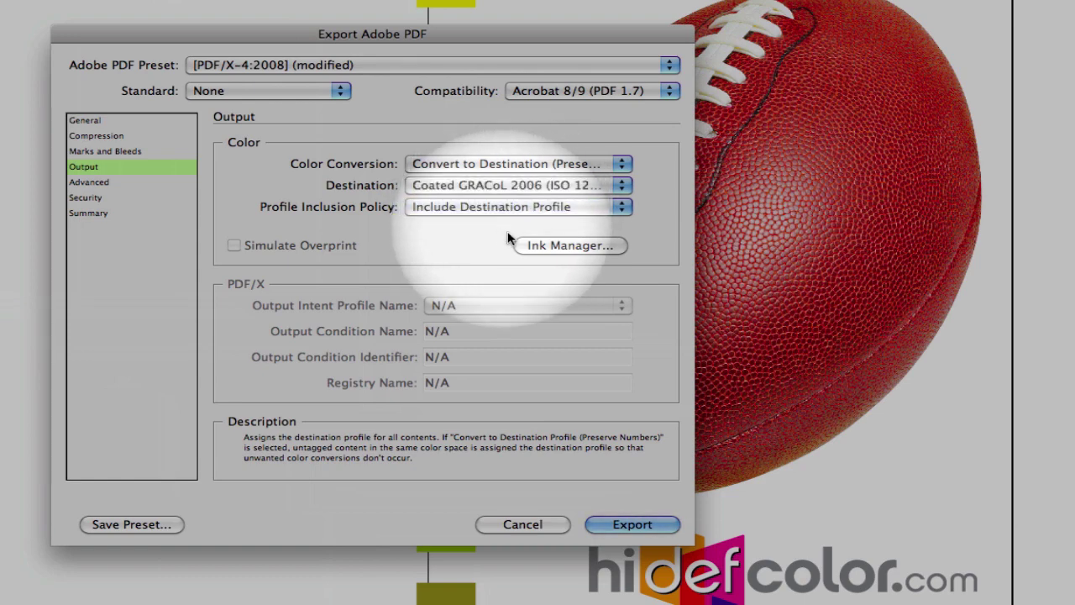
{"action": "left_click", "coordinate": [564, 246]}
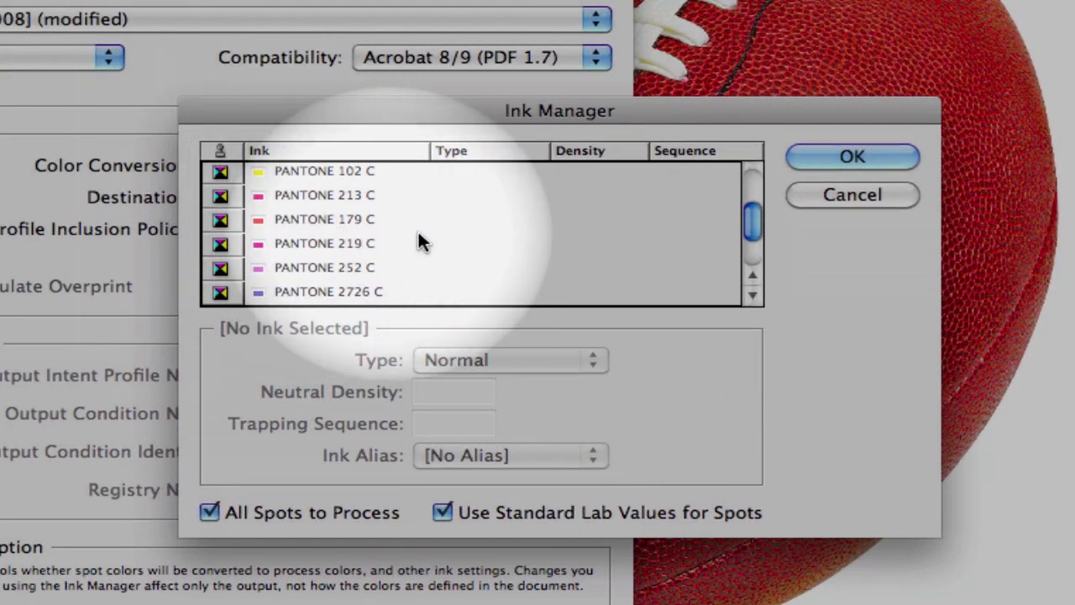
{"action": "scroll", "coordinate": [743, 220], "scroll_direction": "up", "scroll_amount": 3}
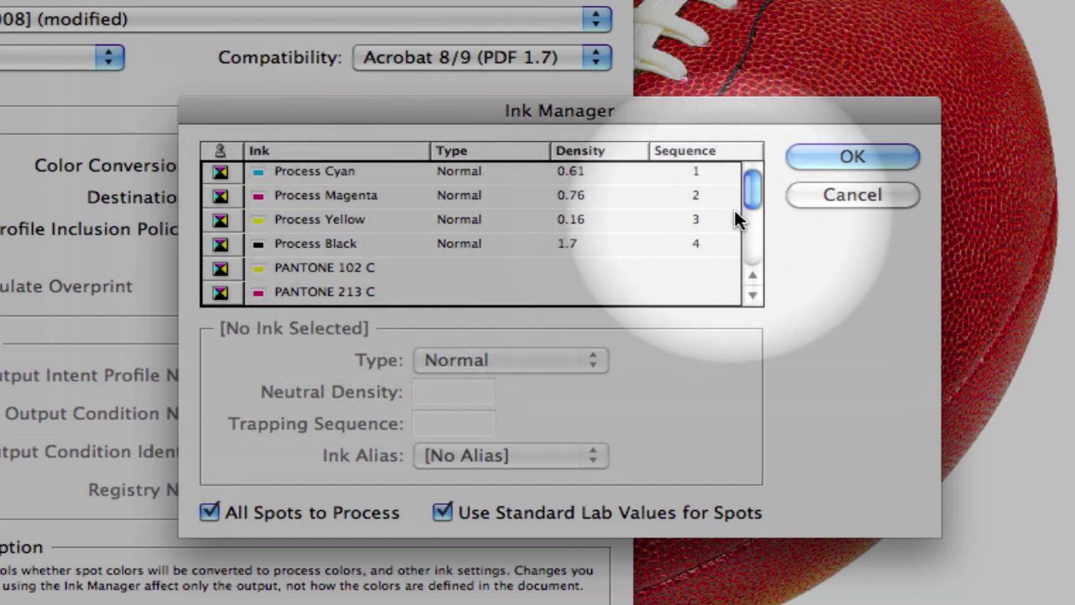
{"action": "left_click_drag", "start_coordinate": [748, 193], "coordinate": [743, 237]}
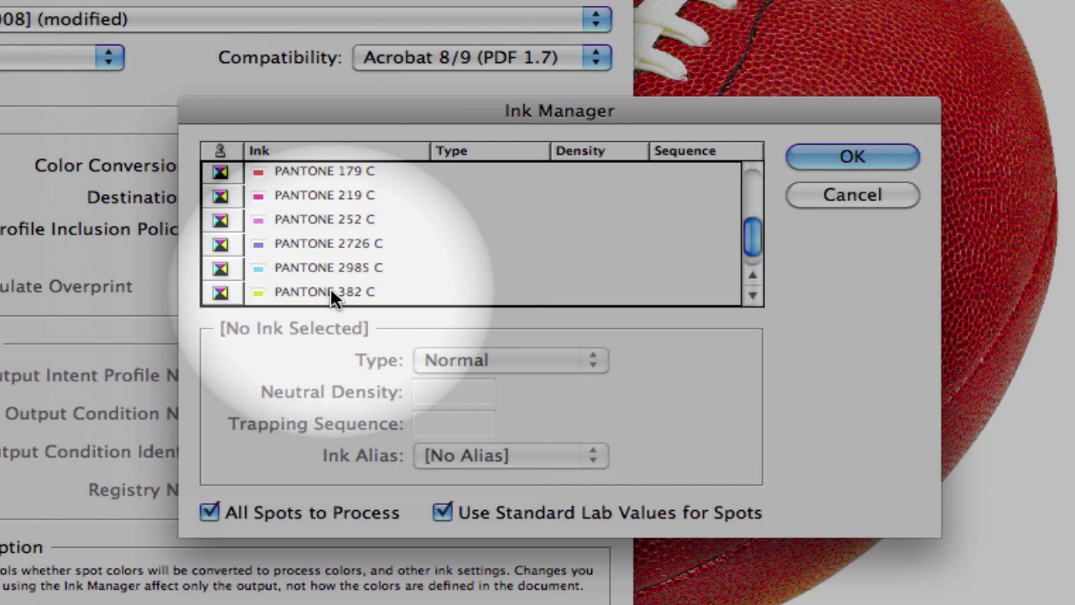
{"action": "left_click", "coordinate": [209, 510]}
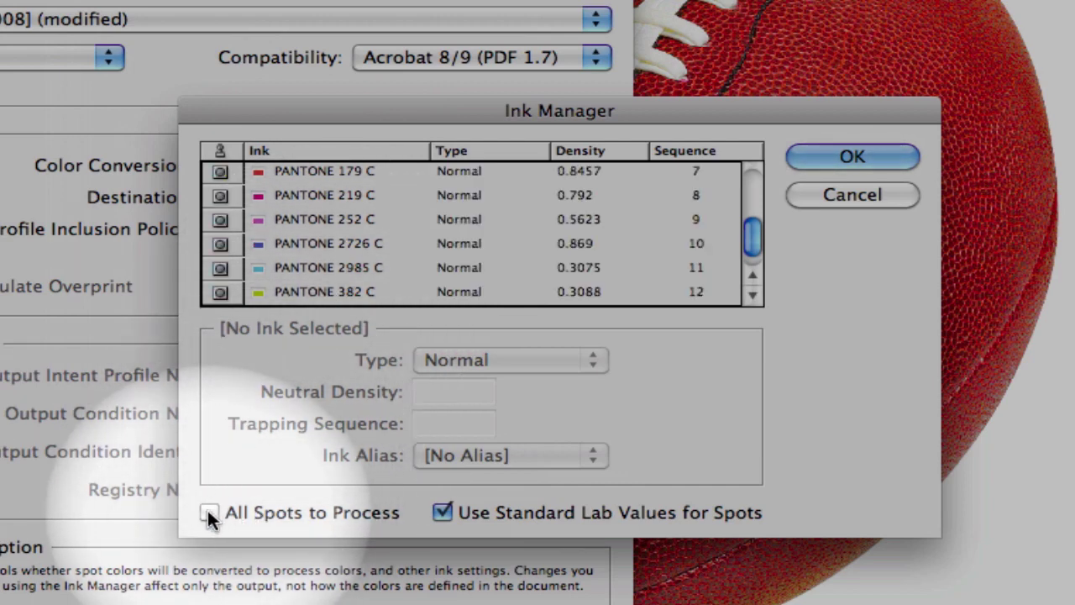
{"action": "left_click", "coordinate": [207, 511]}
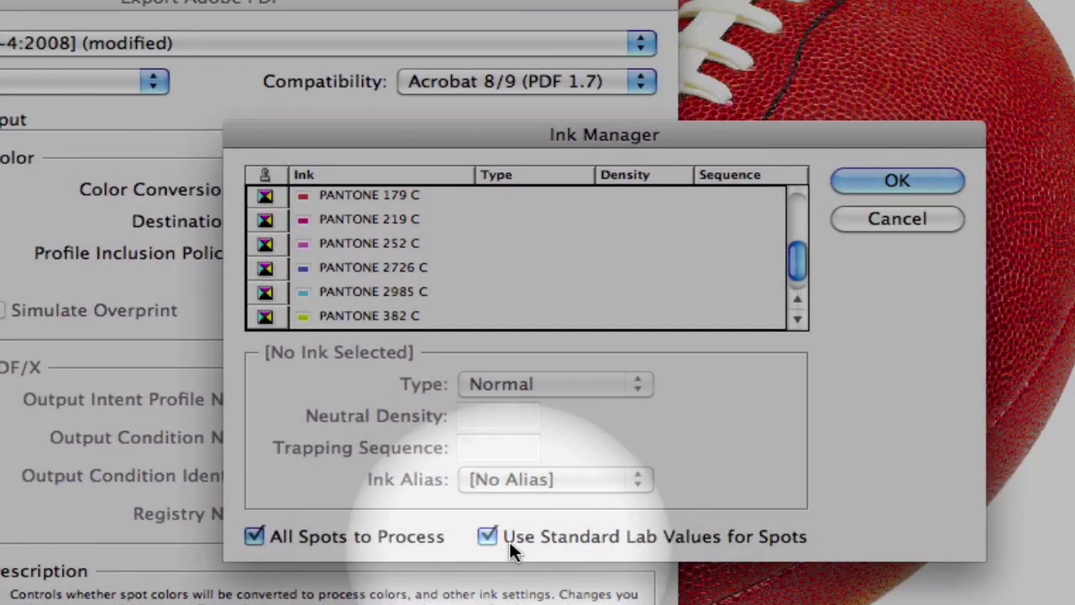
{"action": "left_click", "coordinate": [484, 534]}
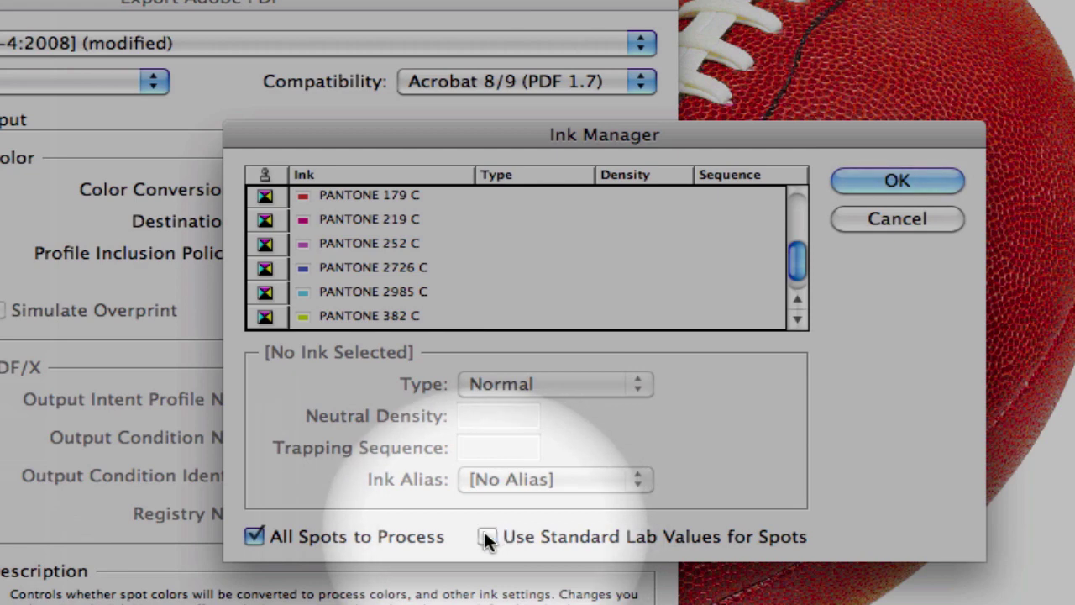
{"action": "left_click", "coordinate": [489, 535]}
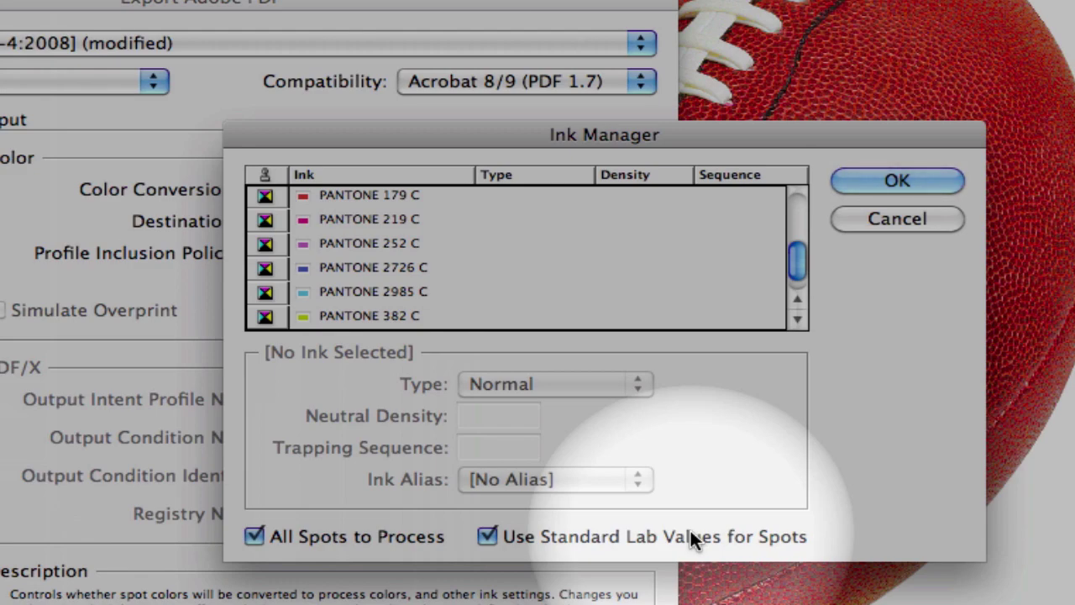
{"action": "left_click", "coordinate": [897, 180]}
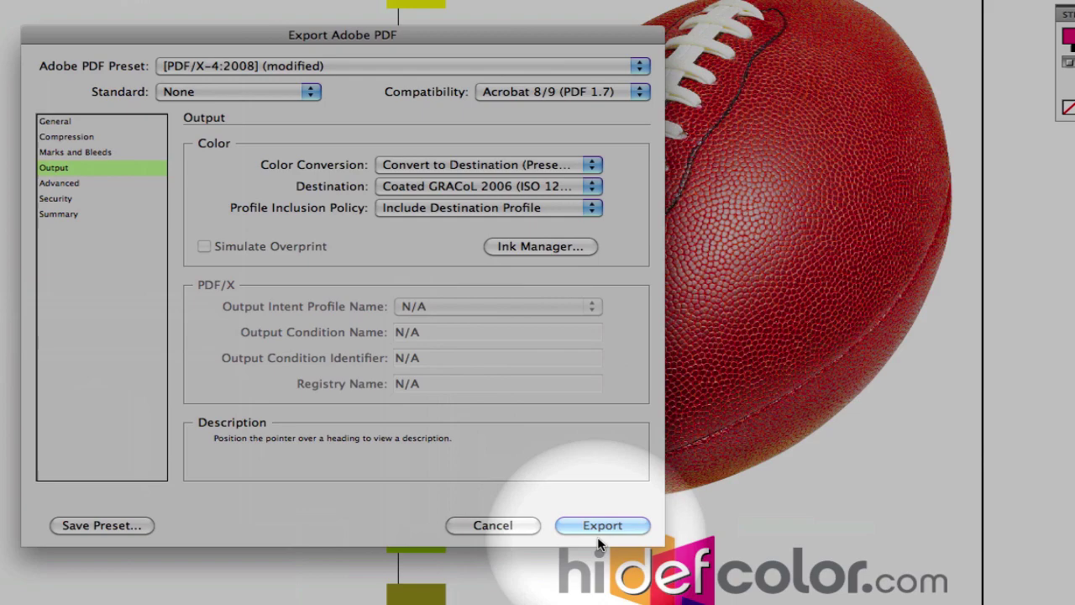
Step: Export the postcard and view footballPcard1.pdf in Acrobat Professional
{"action": "left_click", "coordinate": [603, 526]}
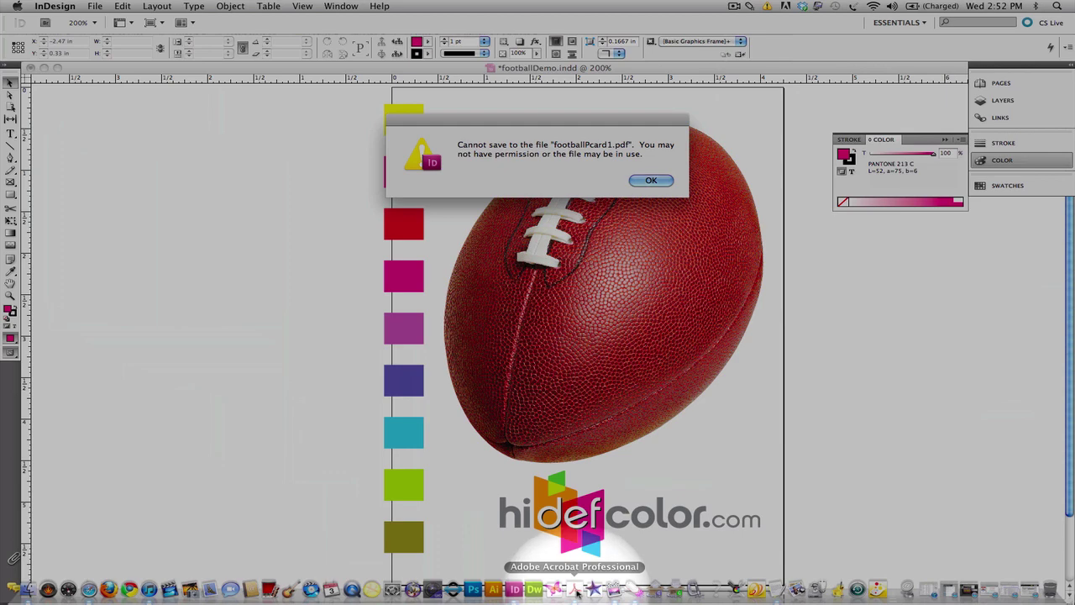
{"action": "left_click", "coordinate": [576, 589]}
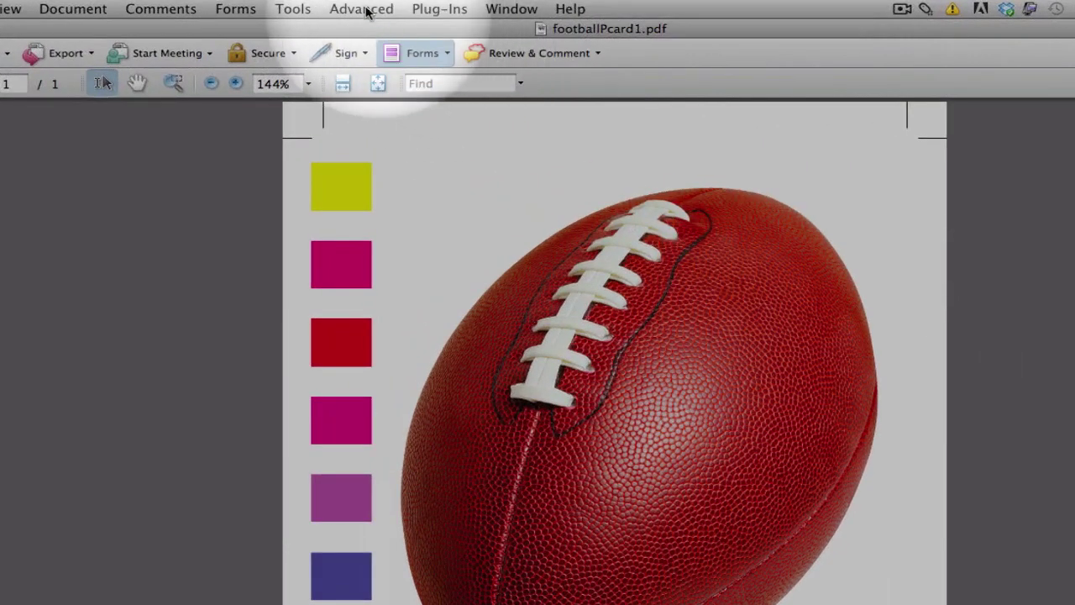
Step: Open Output Preview from Advanced > Print Production and move it off the football
{"action": "left_click", "coordinate": [363, 9]}
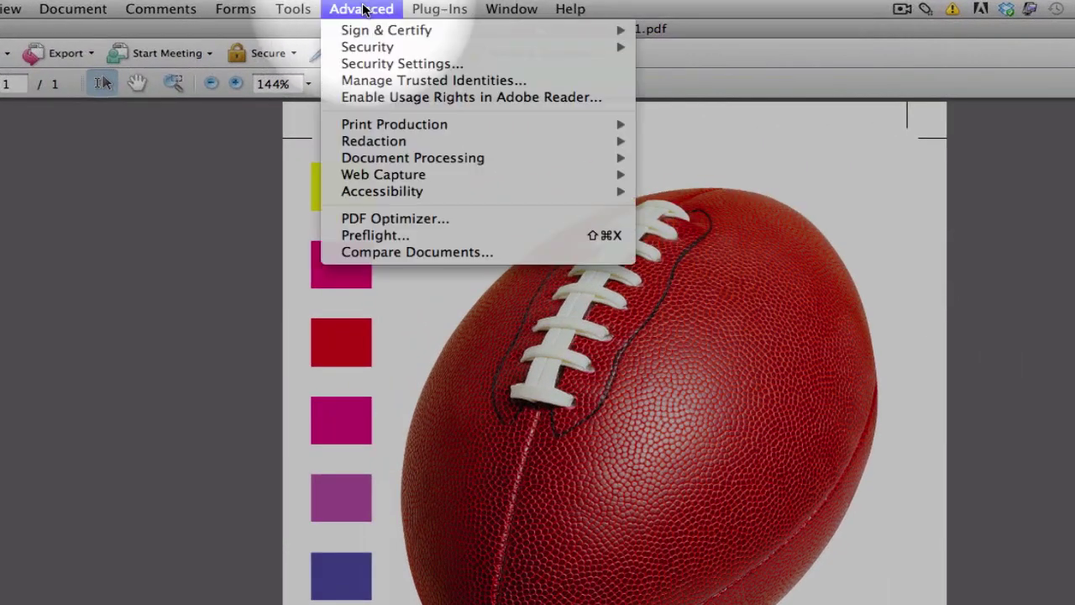
{"action": "mouse_move", "coordinate": [393, 124]}
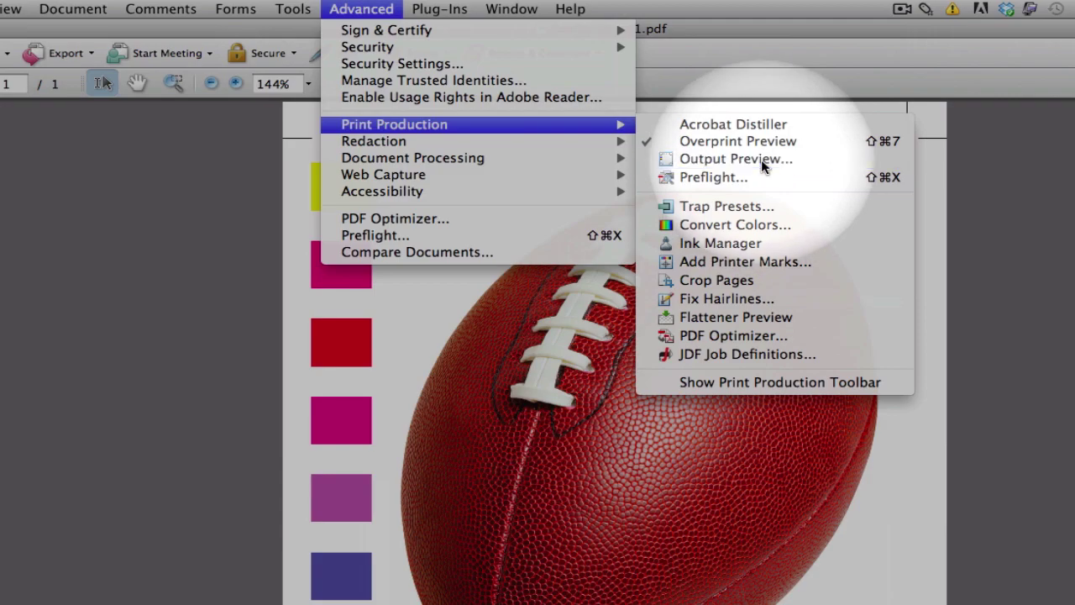
{"action": "left_click", "coordinate": [760, 159]}
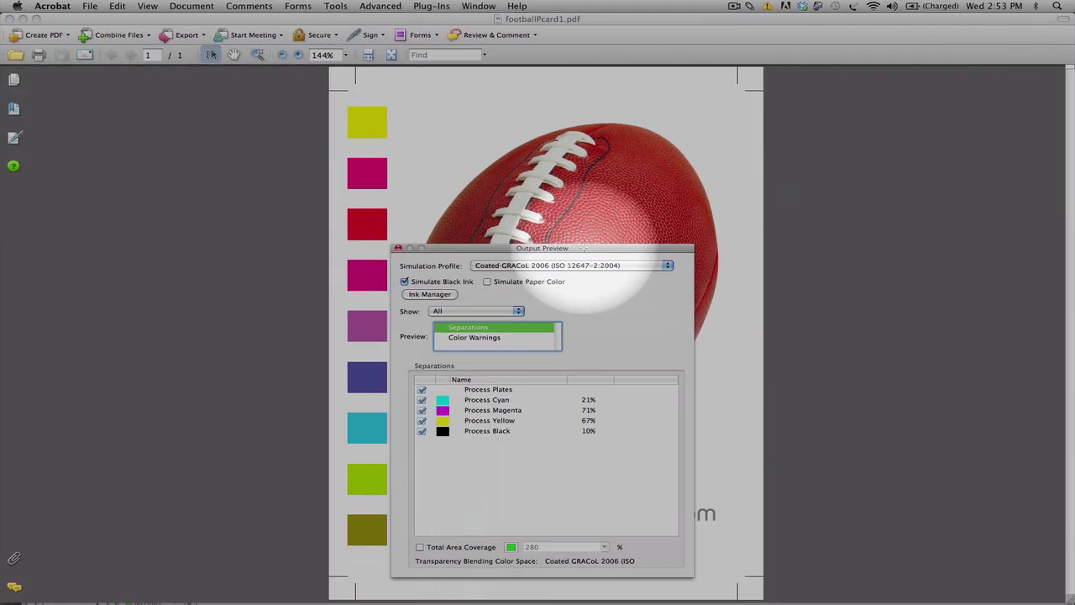
{"action": "left_click_drag", "start_coordinate": [584, 248], "coordinate": [918, 110]}
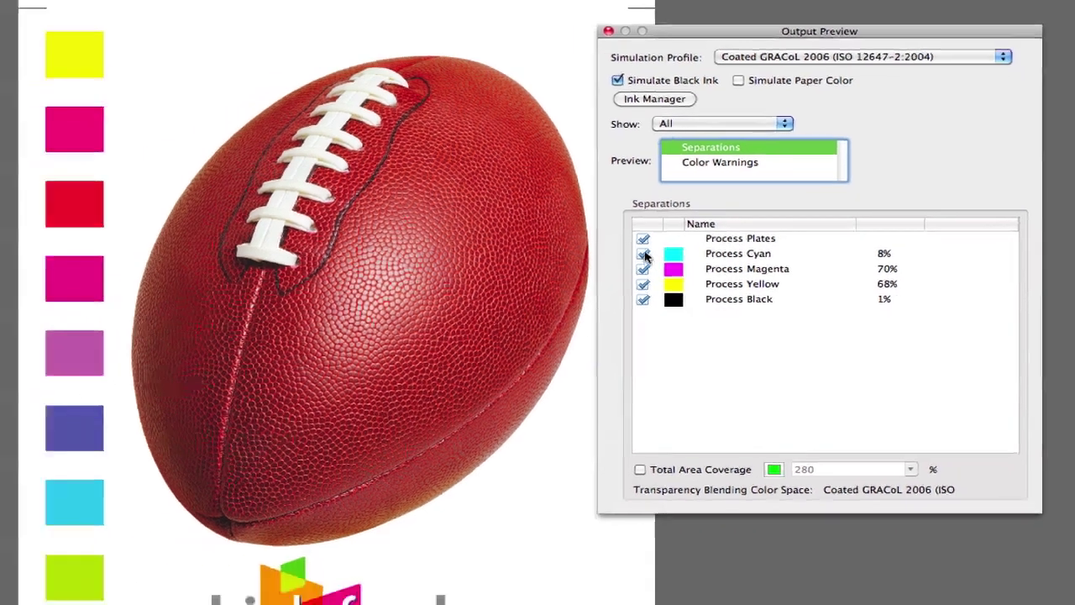
Step: Hide then re-show the Cyan, Magenta, Yellow and Black separations, confirming no Pantone plates
{"action": "left_click", "coordinate": [643, 253]}
{"action": "left_click", "coordinate": [643, 268]}
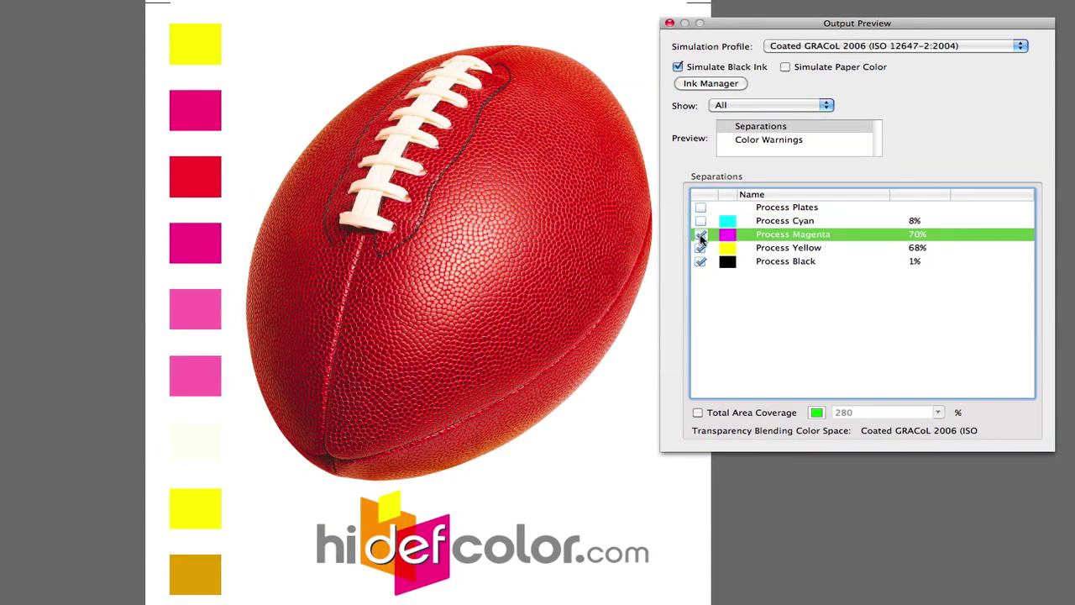
{"action": "left_click", "coordinate": [643, 284]}
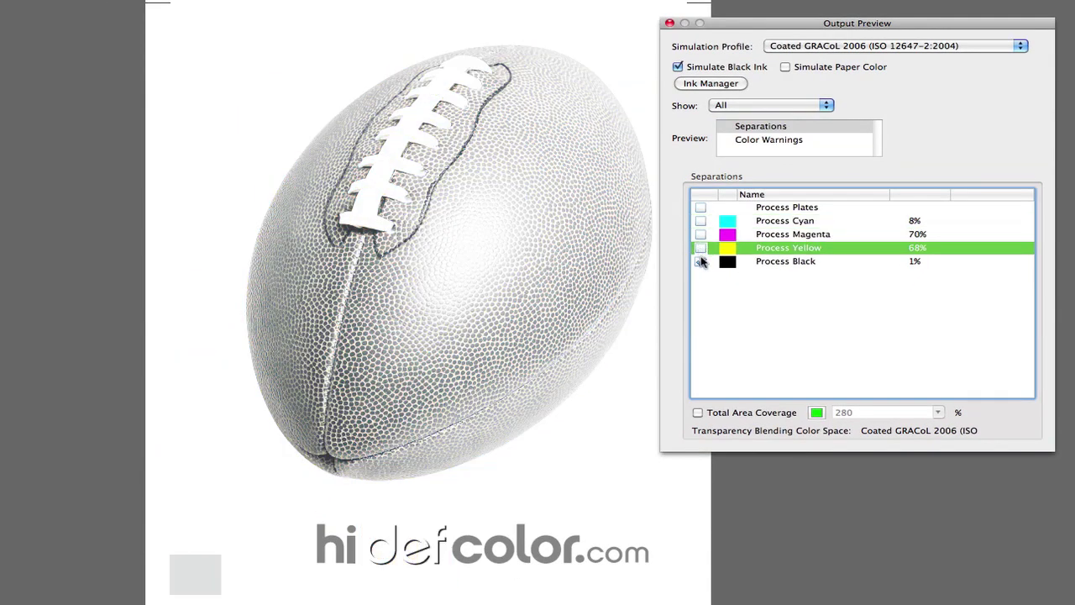
{"action": "left_click", "coordinate": [701, 261]}
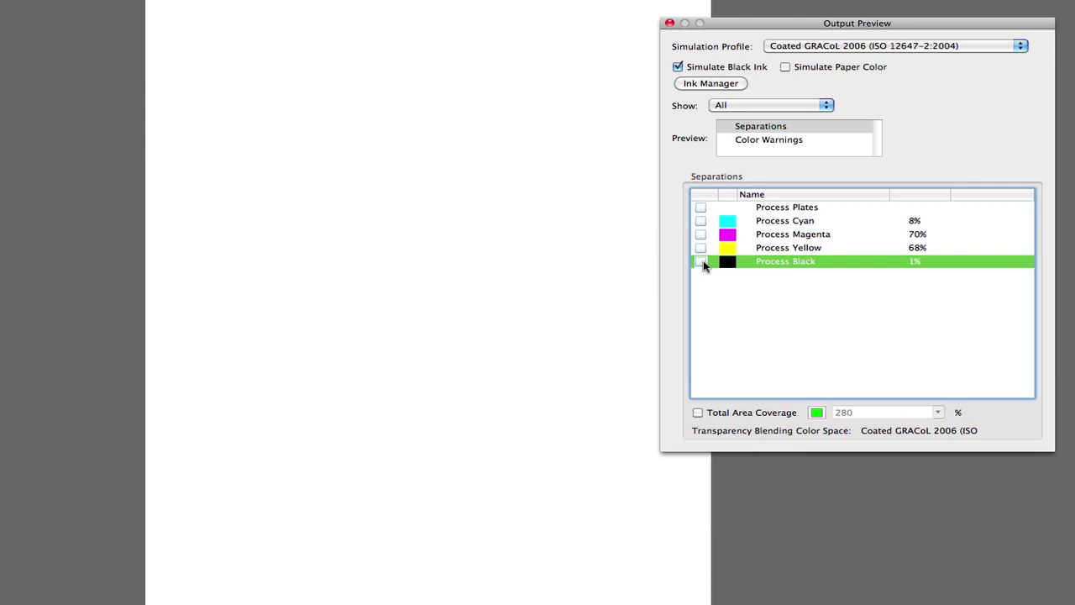
{"action": "left_click", "coordinate": [701, 262]}
{"action": "left_click", "coordinate": [700, 247]}
{"action": "left_click", "coordinate": [700, 234]}
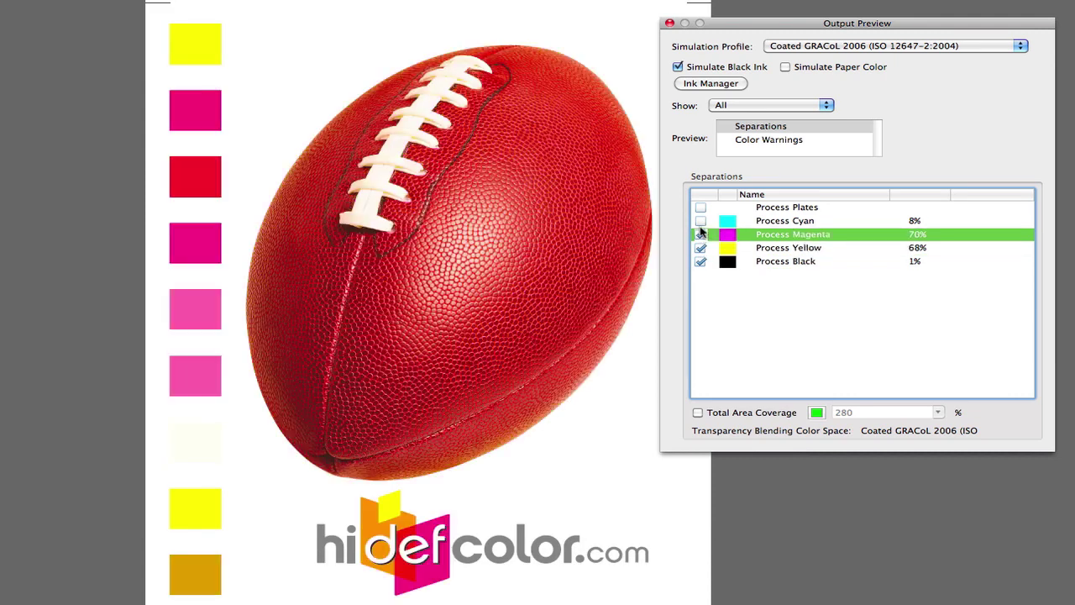
{"action": "left_click", "coordinate": [700, 220]}
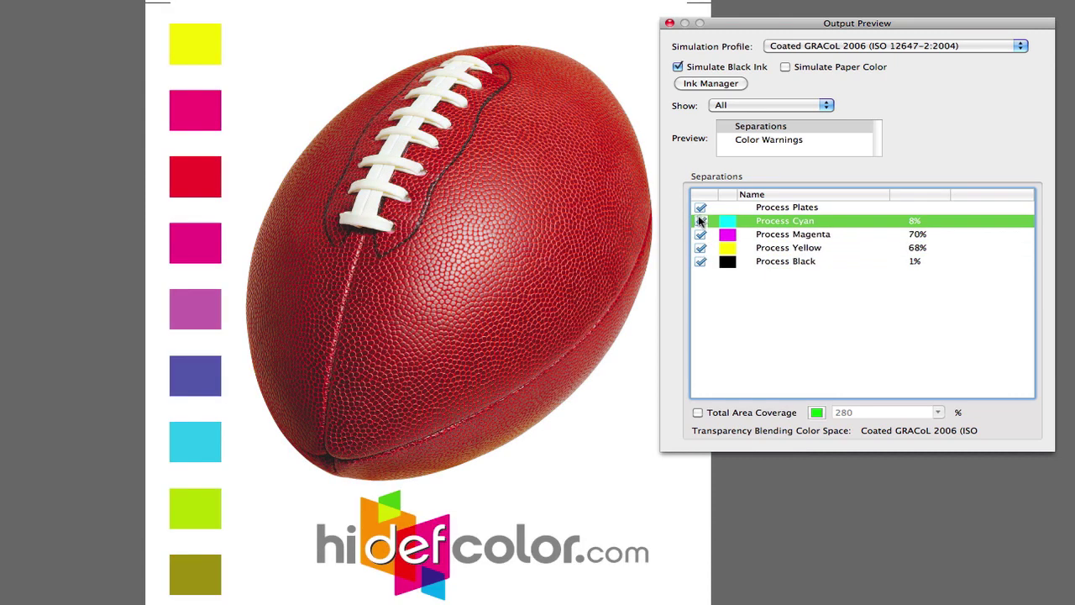